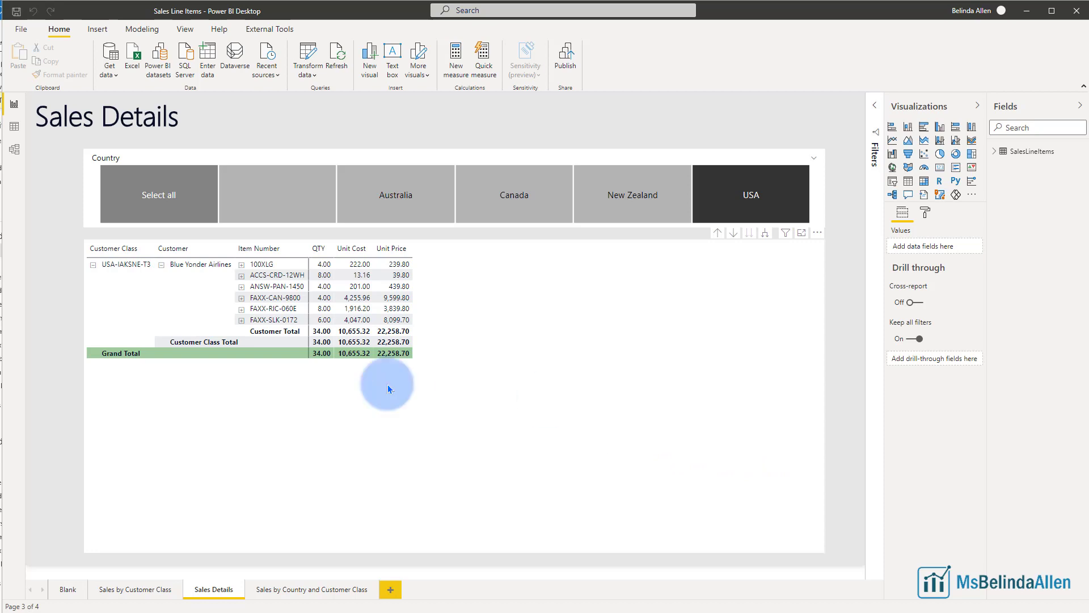
Select the sales matrix, expand item ANSW-PAN-1450 to view its description, and collapse it again.
{"action": "left_click", "coordinate": [217, 419]}
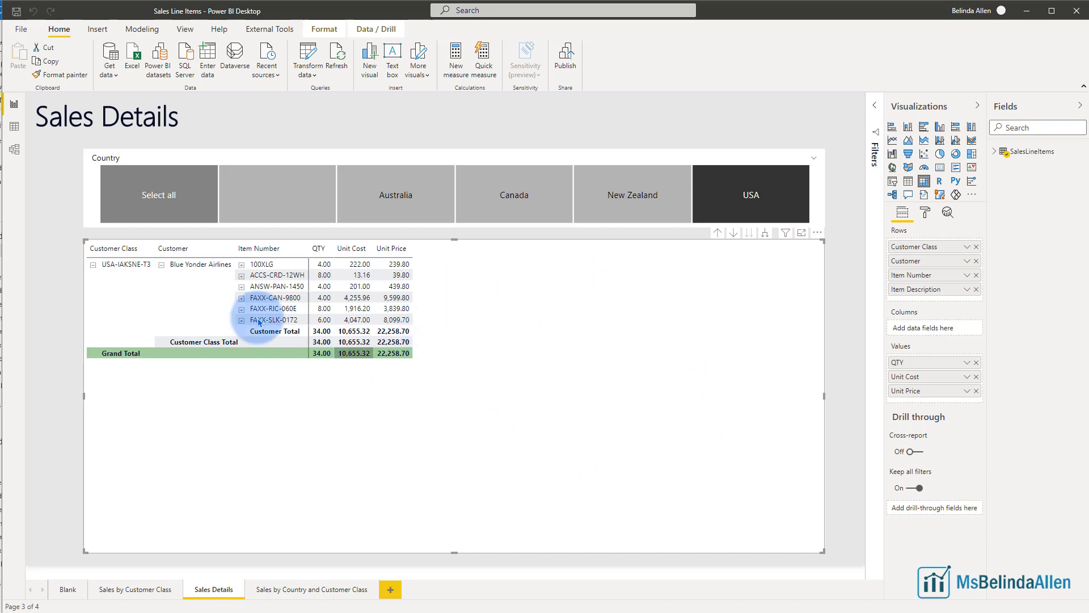
{"action": "left_click", "coordinate": [242, 286]}
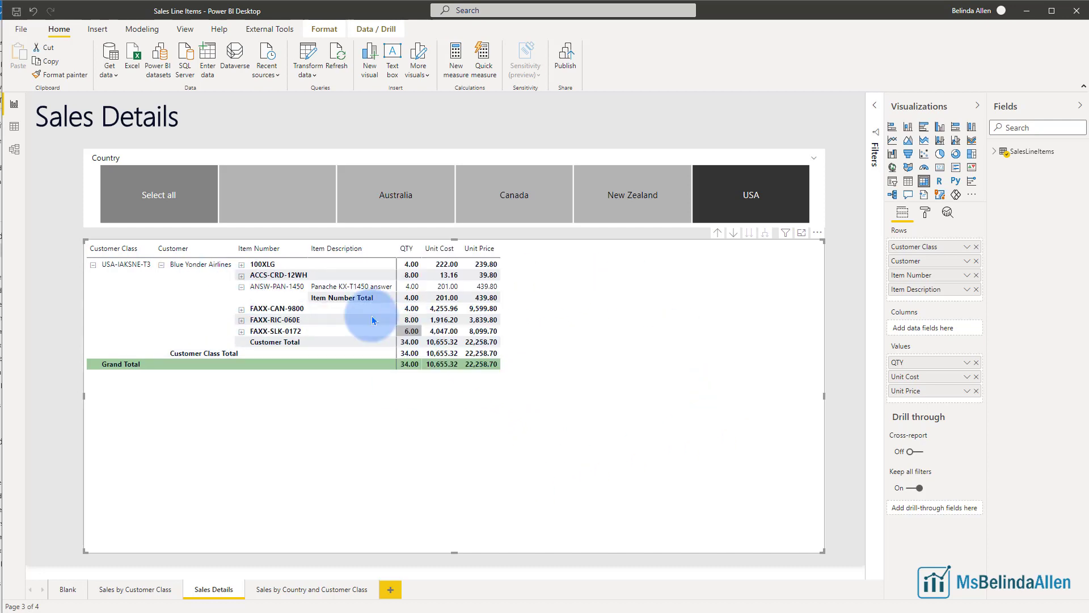
{"action": "left_click", "coordinate": [241, 287]}
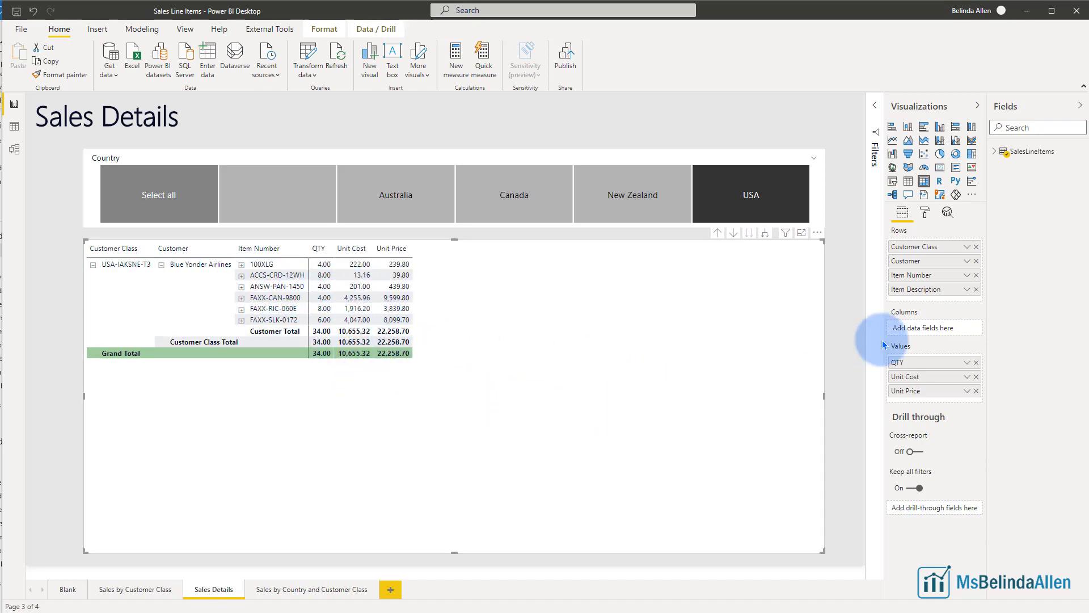
Set the grid text size of the sales matrix to 14 pt.
{"action": "left_click", "coordinate": [924, 211]}
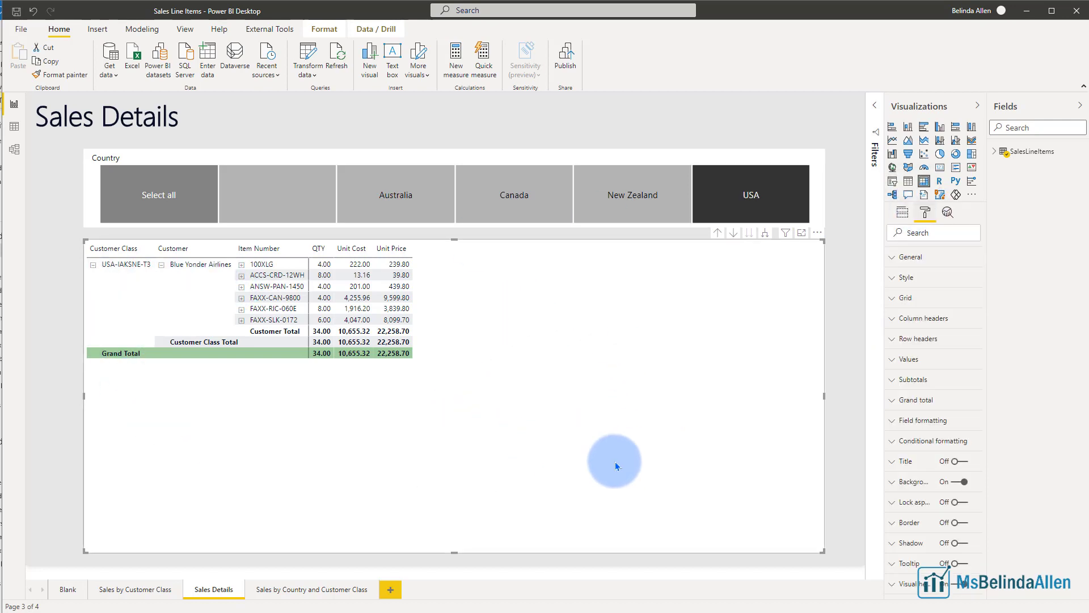
{"action": "left_click", "coordinate": [893, 299]}
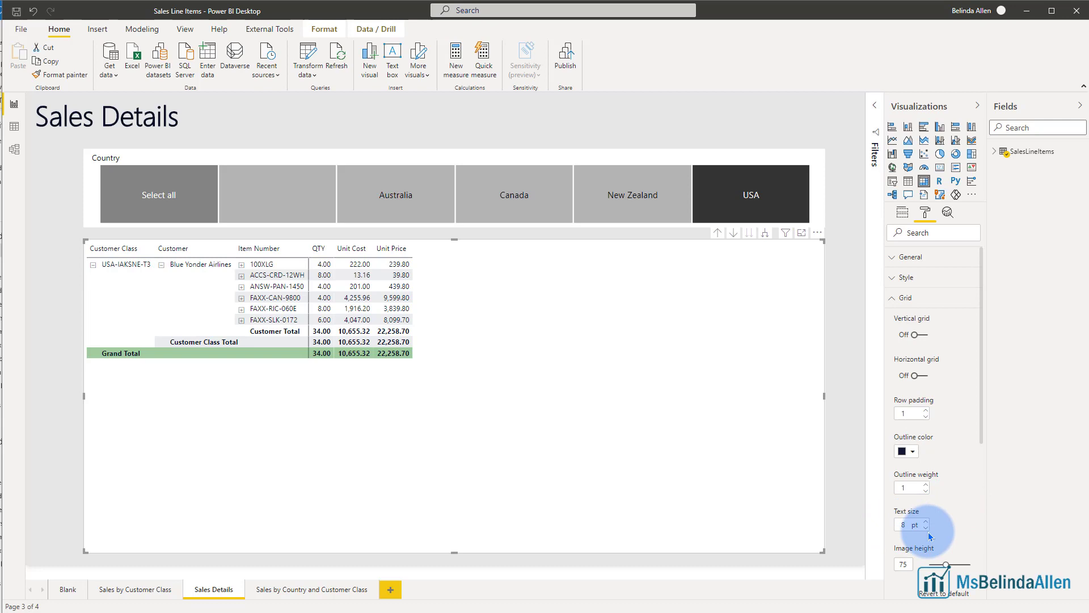
{"action": "type", "text": "14"}
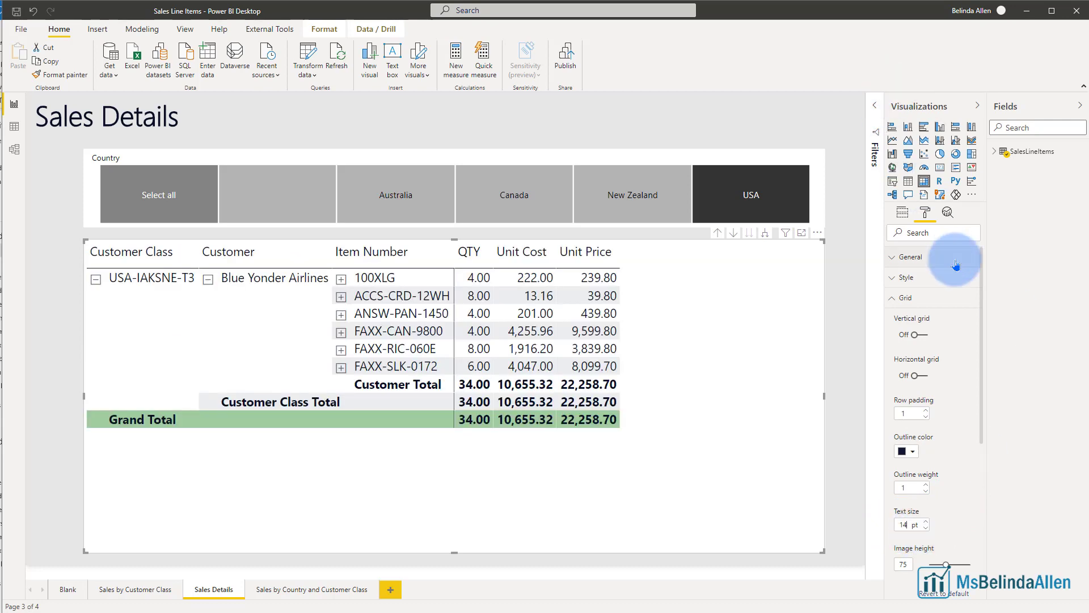
Search the formatting options for "text", clear the search, and briefly expand item ANSW-PAN-1450 to check the enlarged matrix.
{"action": "left_click", "coordinate": [934, 234]}
{"action": "left_click", "coordinate": [905, 296]}
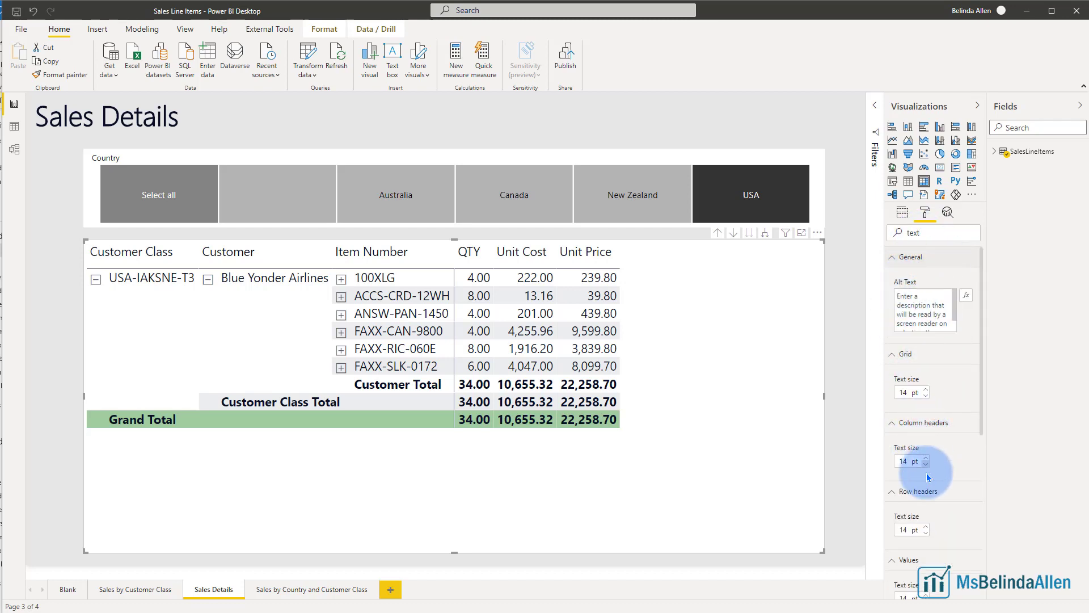
{"action": "double_click", "coordinate": [913, 232]}
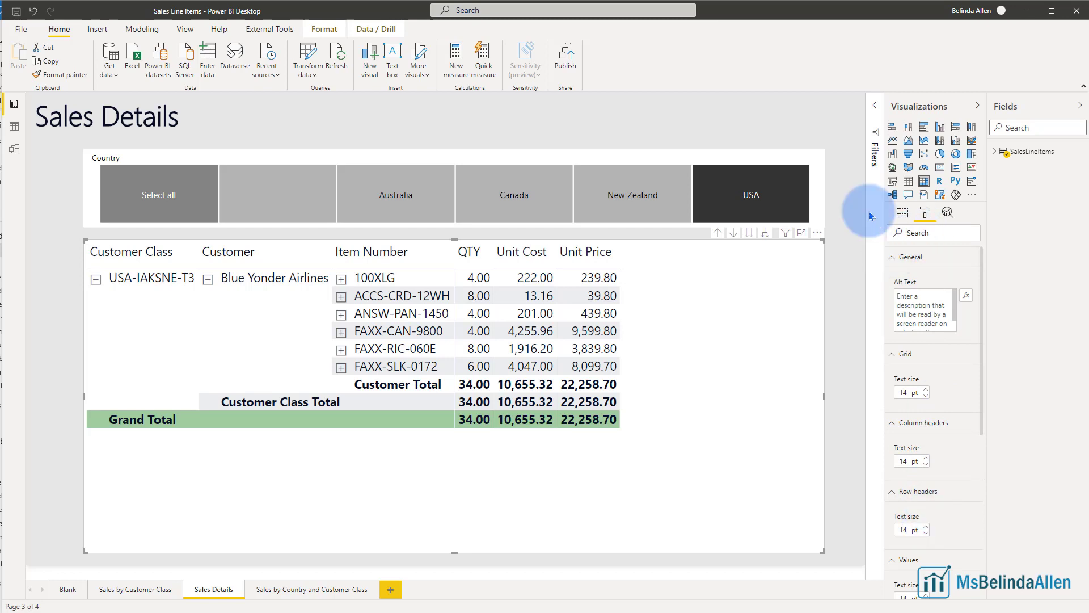
{"action": "left_click", "coordinate": [341, 315]}
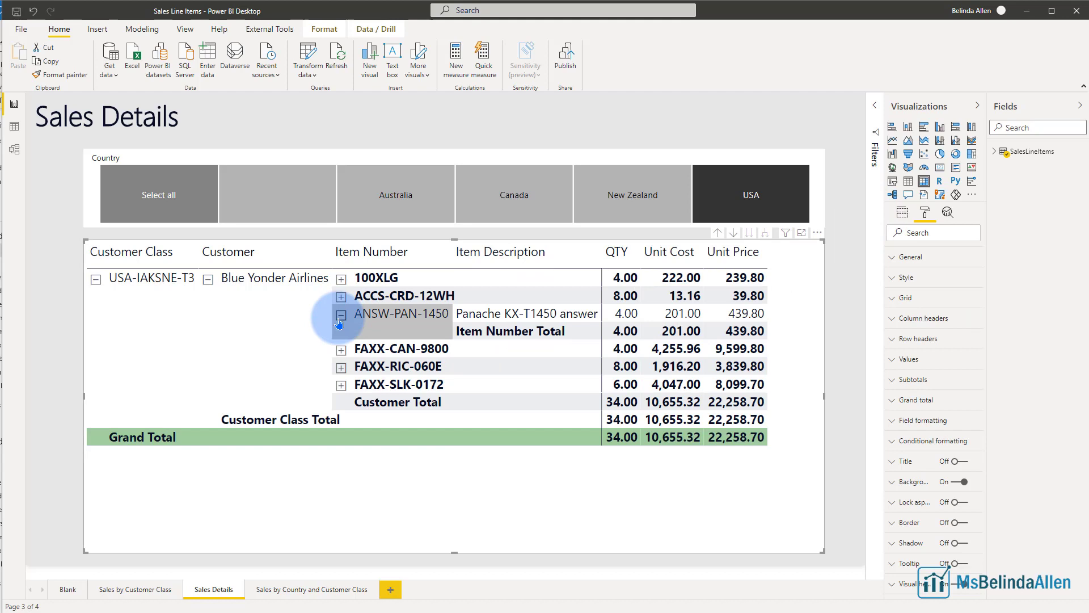
{"action": "left_click", "coordinate": [340, 316]}
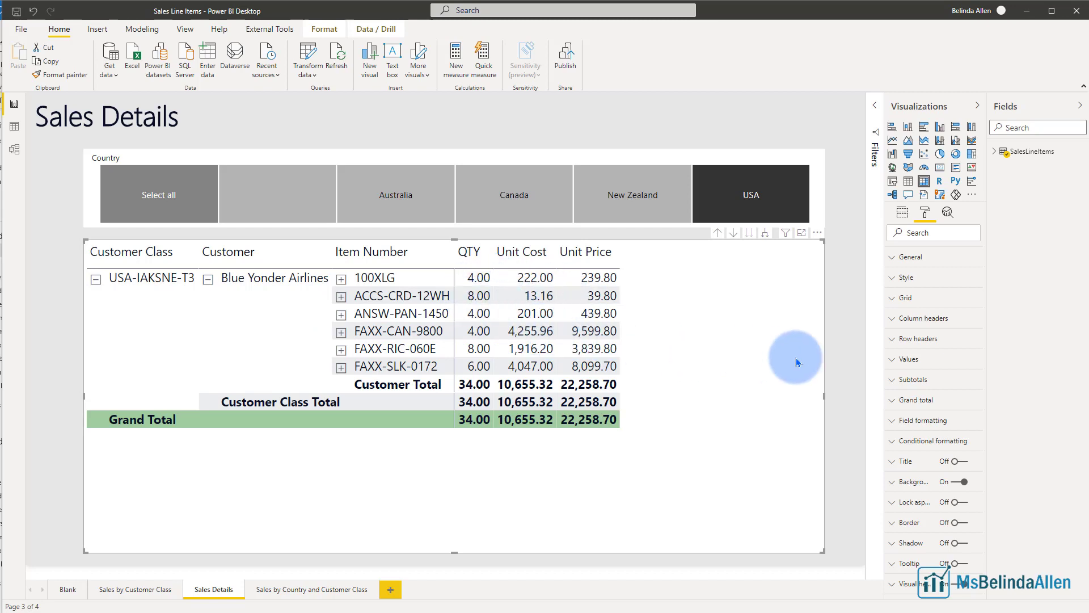
Set the field formatting alignment of the QTY column to Left.
{"action": "left_click", "coordinate": [895, 423]}
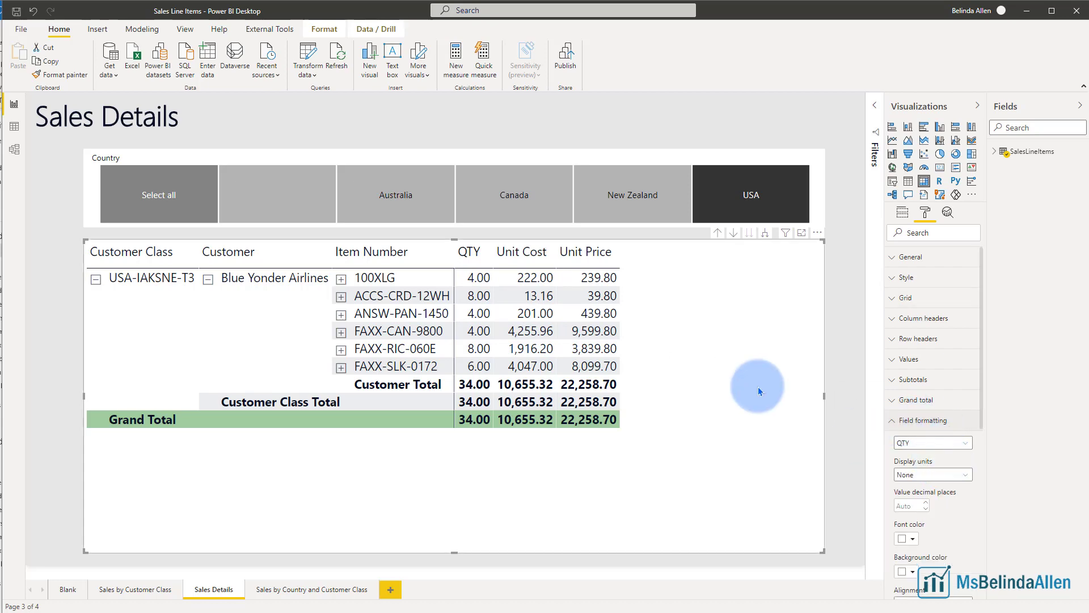
{"action": "left_click", "coordinate": [948, 441]}
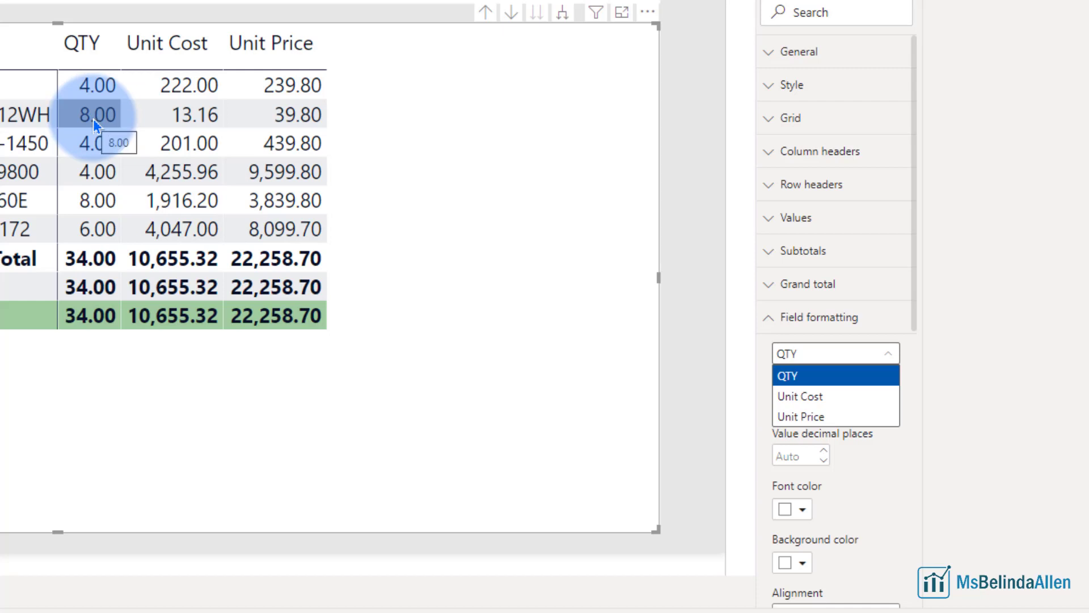
{"action": "left_click", "coordinate": [813, 379]}
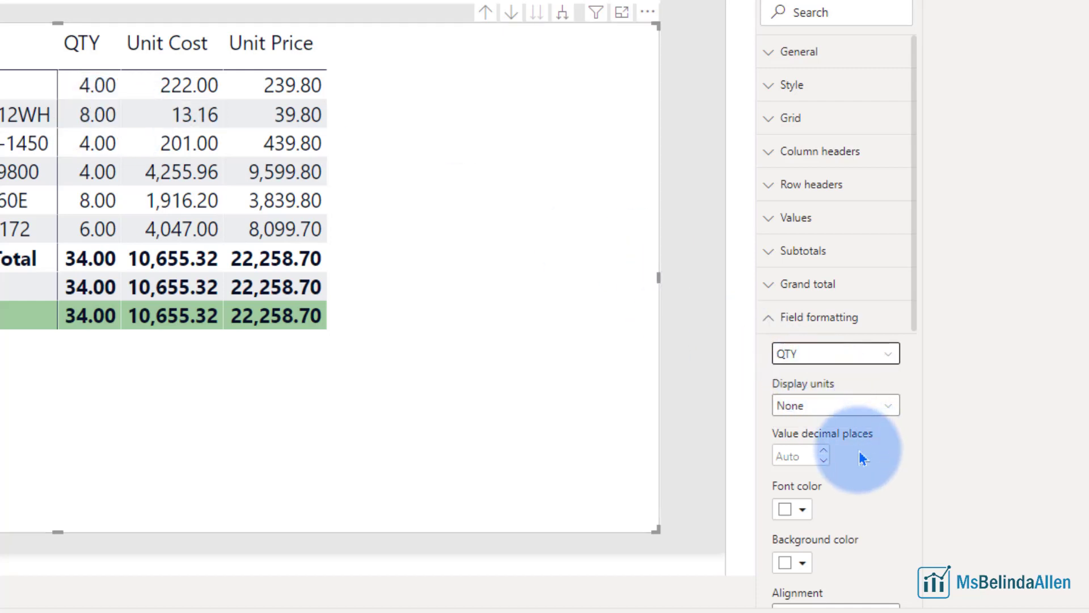
{"action": "scroll", "coordinate": [860, 485], "scroll_direction": "down", "scroll_amount": 4}
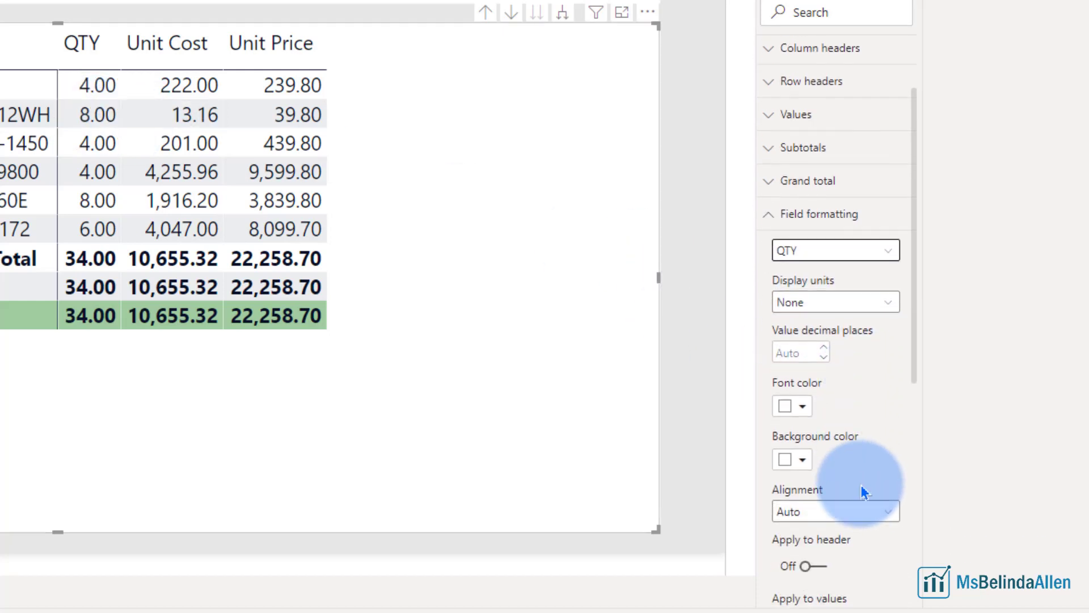
{"action": "left_click", "coordinate": [830, 414]}
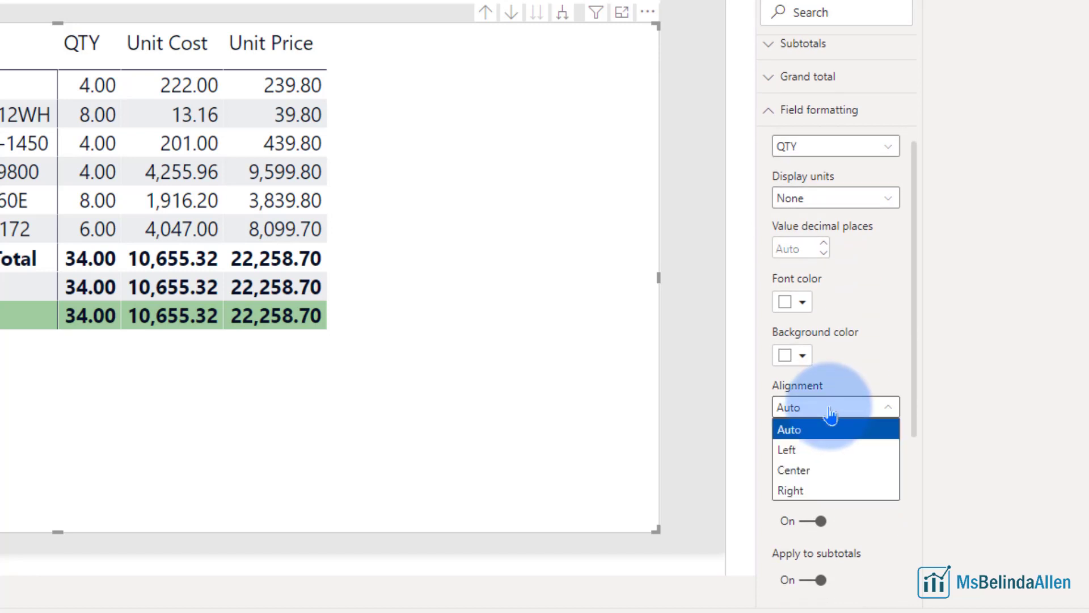
{"action": "left_click", "coordinate": [822, 449]}
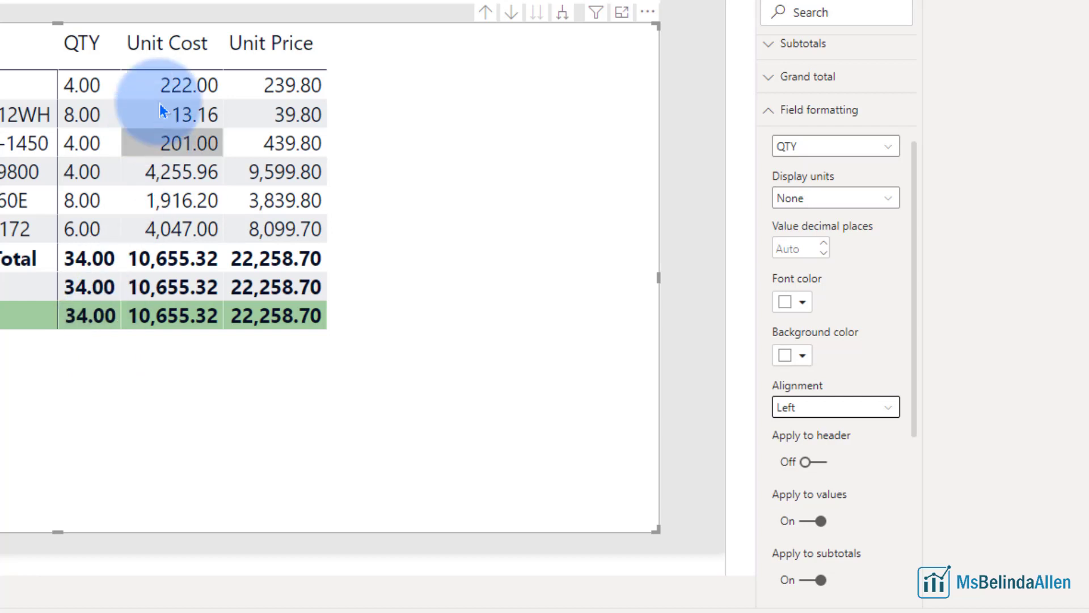
Widen the QTY column to compare its alignment with the grand total, and narrow it to slightly more than its original width.
{"action": "left_click_drag", "start_coordinate": [121, 42], "coordinate": [216, 48]}
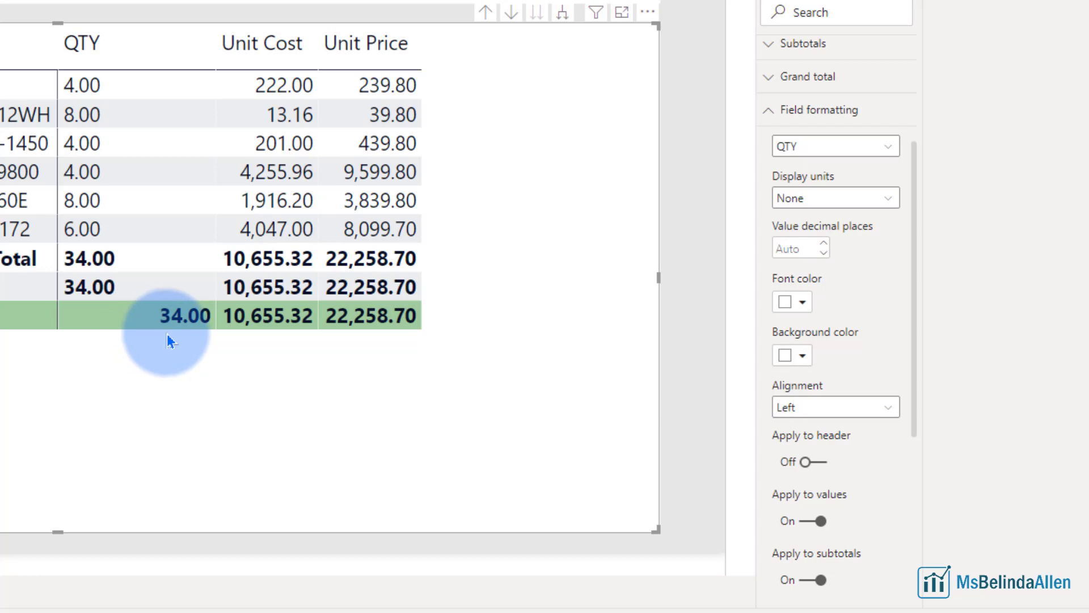
{"action": "left_click", "coordinate": [770, 110]}
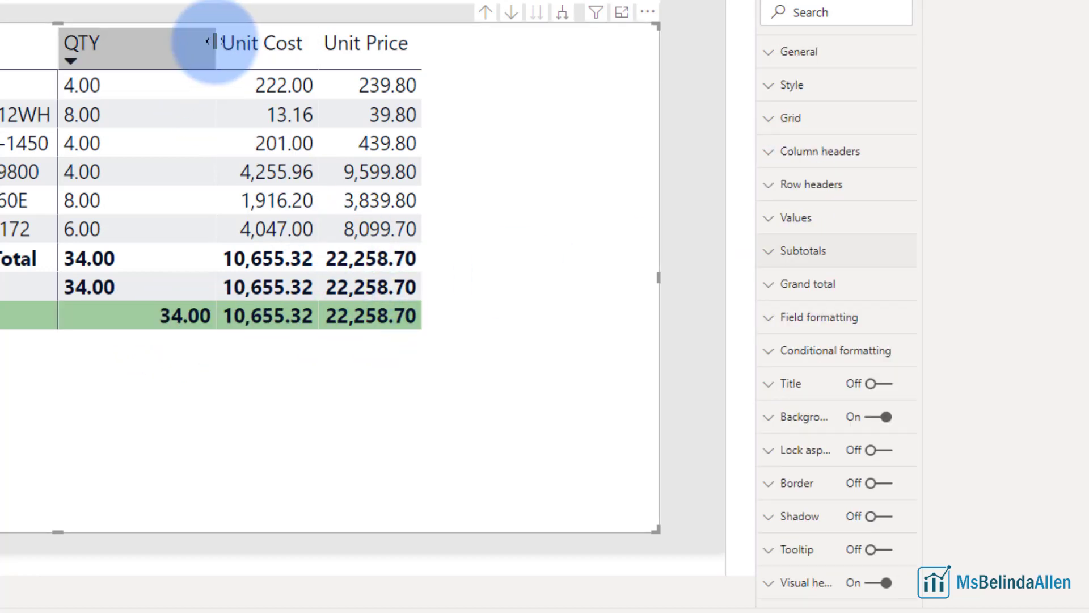
{"action": "left_click_drag", "start_coordinate": [213, 42], "coordinate": [146, 58]}
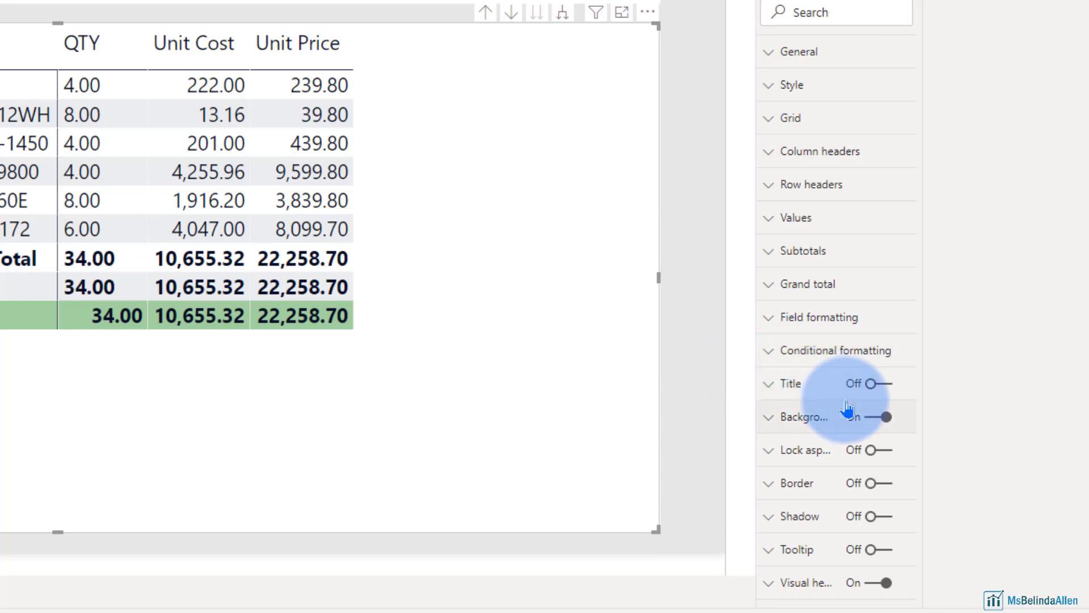
Try background color conditional formatting on the QTY field and turn it off again.
{"action": "left_click", "coordinate": [770, 352]}
{"action": "scroll", "coordinate": [859, 423], "scroll_direction": "down", "scroll_amount": 2}
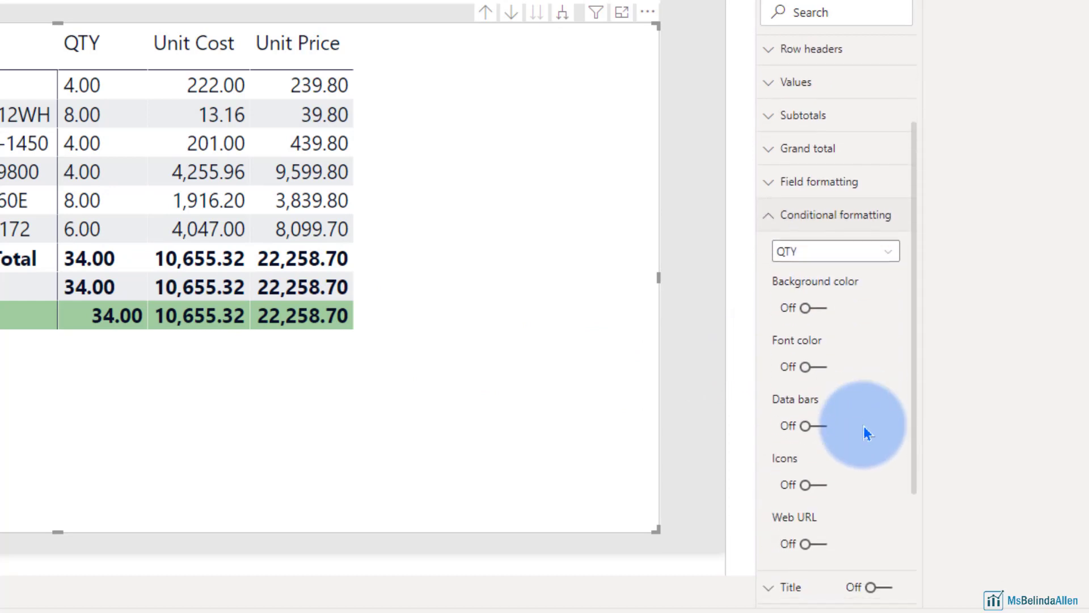
{"action": "left_click", "coordinate": [888, 251]}
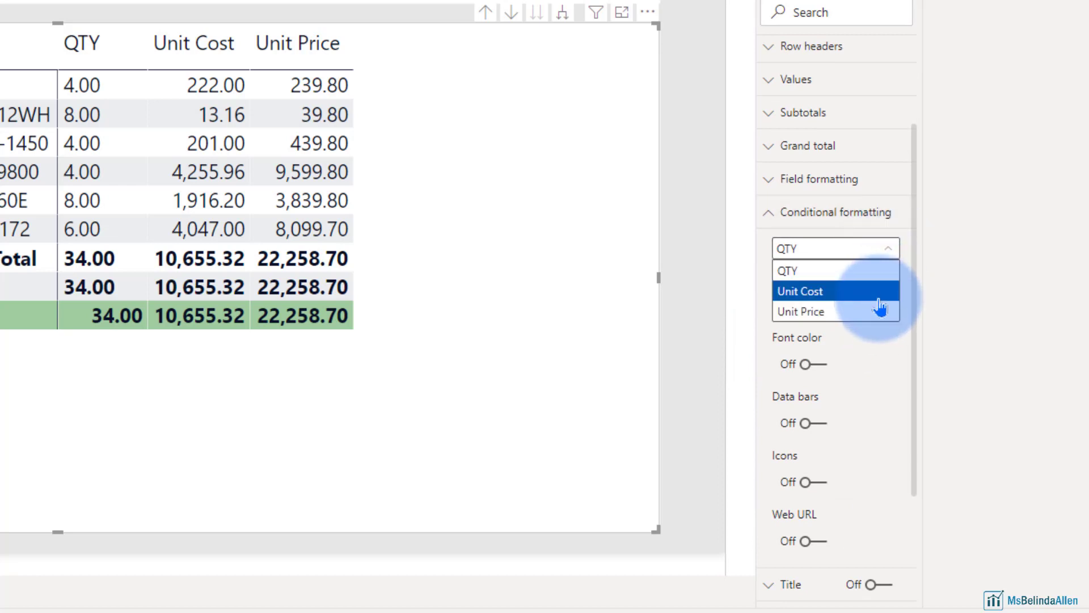
{"action": "left_click", "coordinate": [880, 271]}
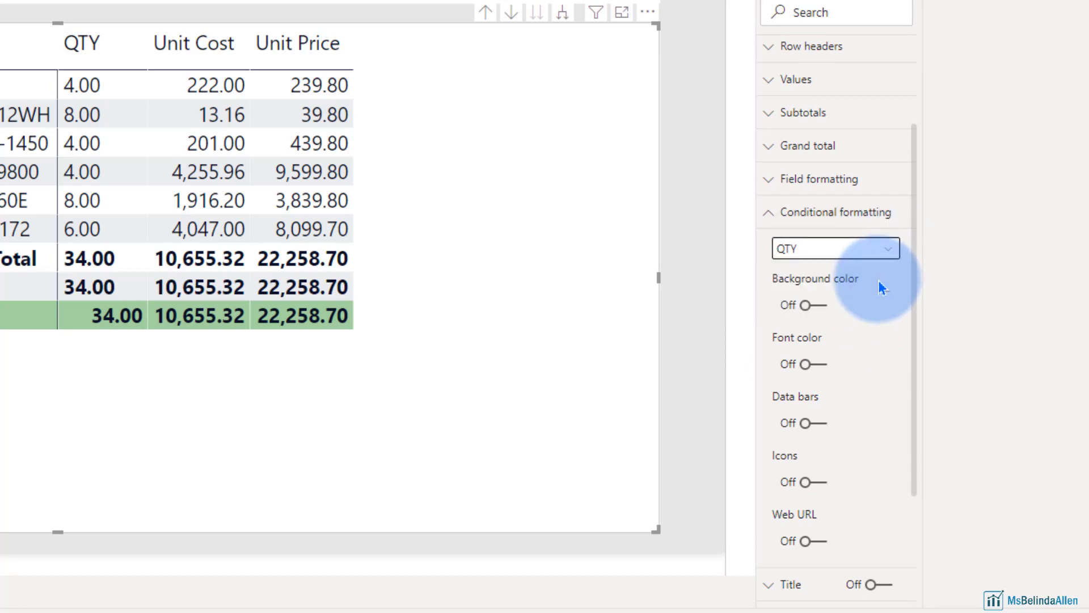
{"action": "left_click", "coordinate": [819, 308]}
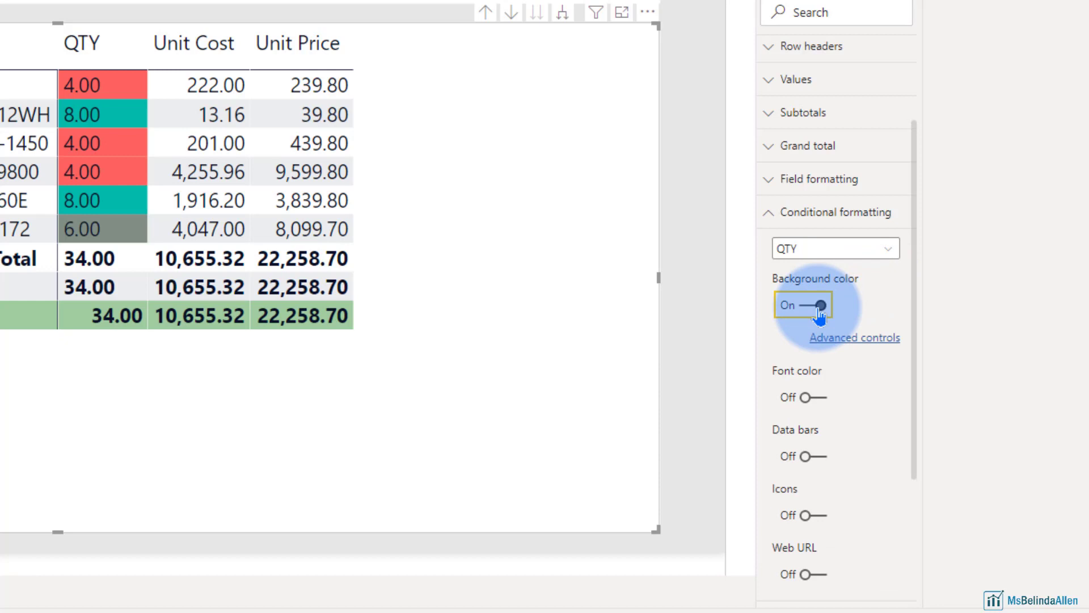
{"action": "left_click", "coordinate": [803, 309]}
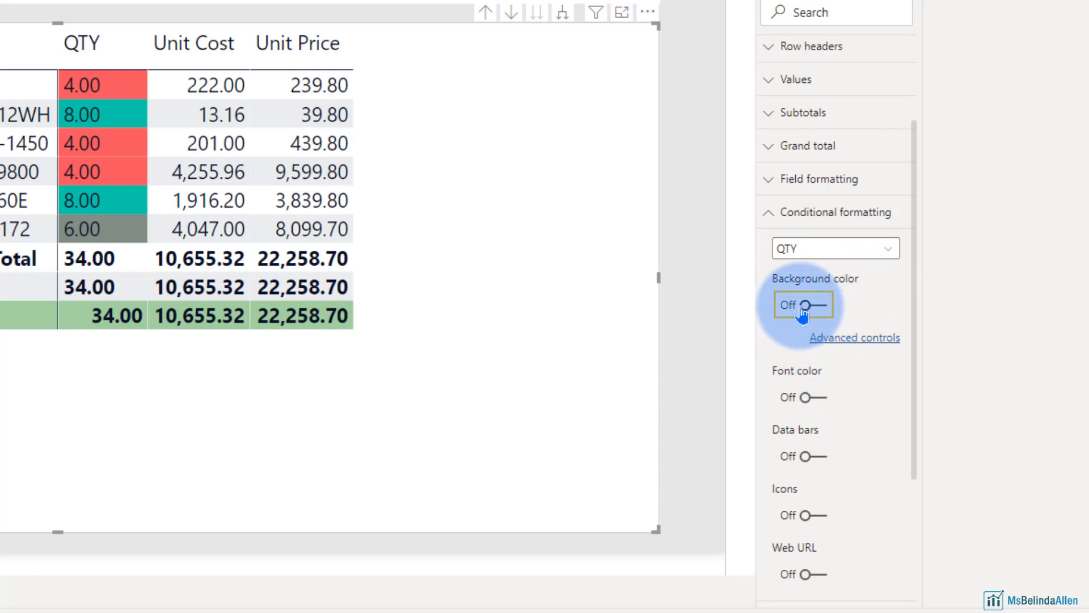
Try font color and data bars conditional formatting on the QTY field, turning each off again.
{"action": "scroll", "coordinate": [828, 363], "scroll_direction": "down", "scroll_amount": 3}
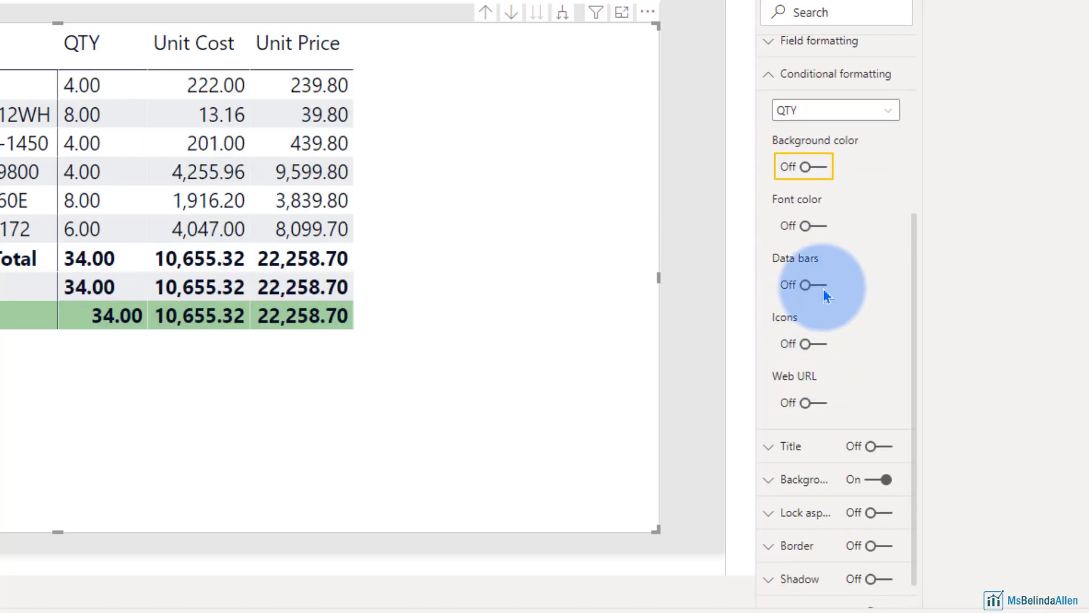
{"action": "left_click", "coordinate": [817, 226]}
{"action": "left_click", "coordinate": [803, 228]}
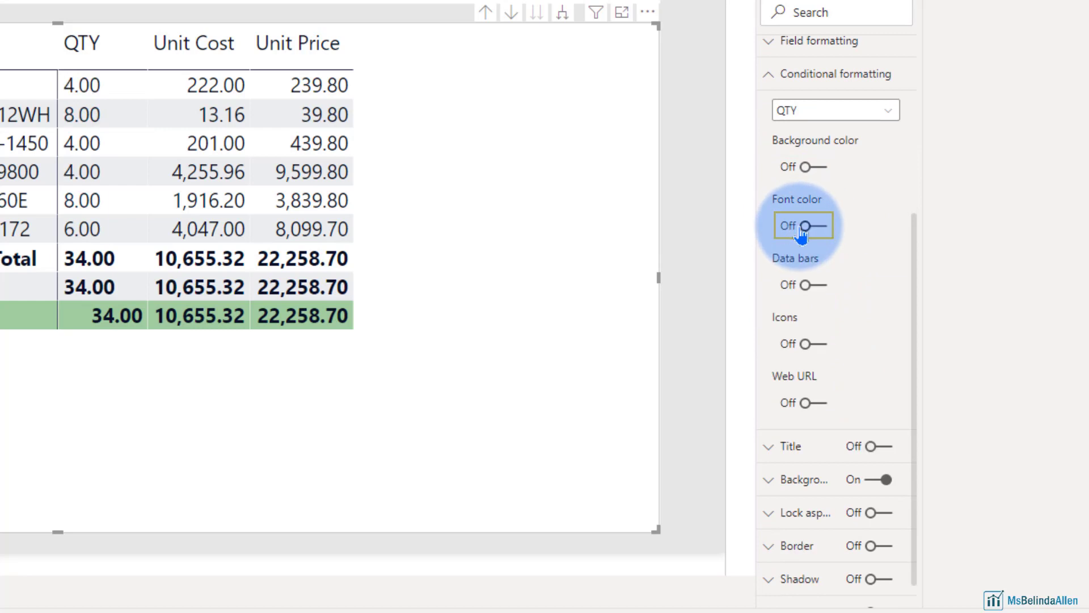
{"action": "left_click", "coordinate": [806, 285]}
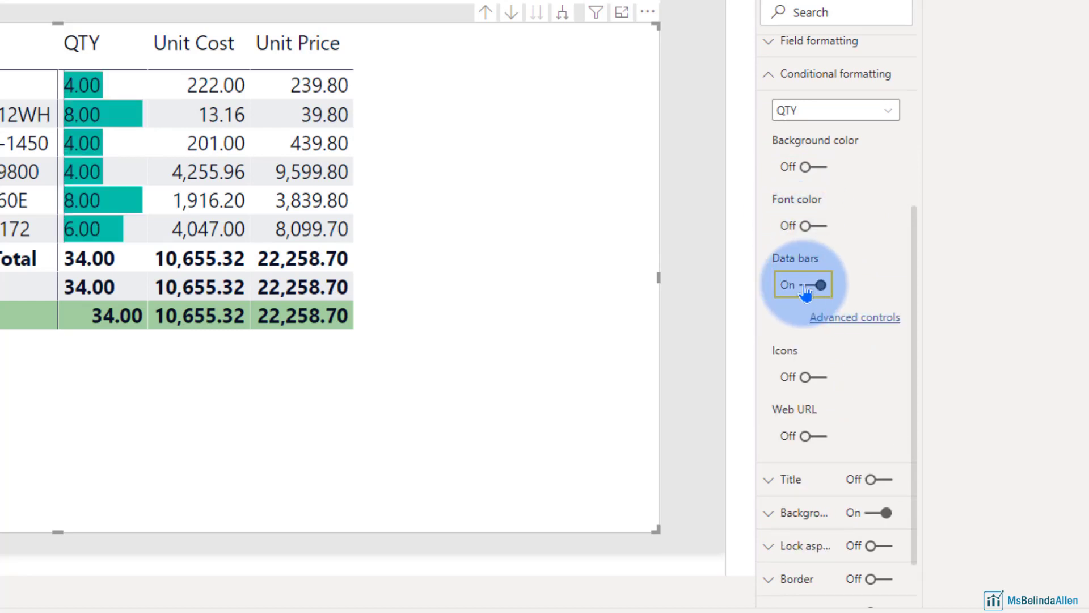
{"action": "left_click", "coordinate": [806, 285]}
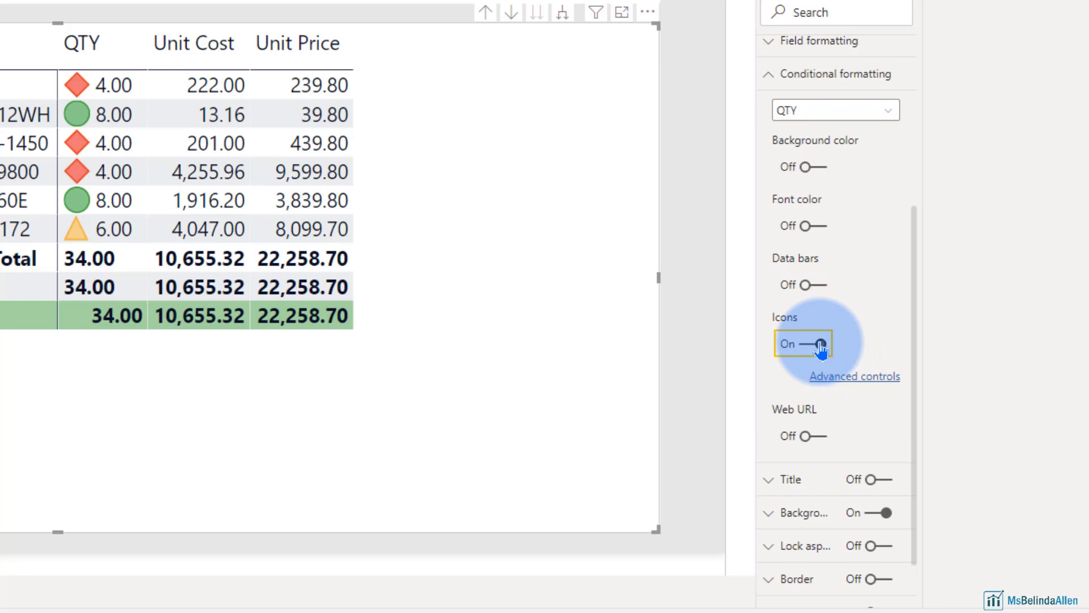
Apply conditional formatting icons to the QTY values using the red down triangle, yellow dash and green up triangle style.
{"action": "left_click", "coordinate": [859, 376]}
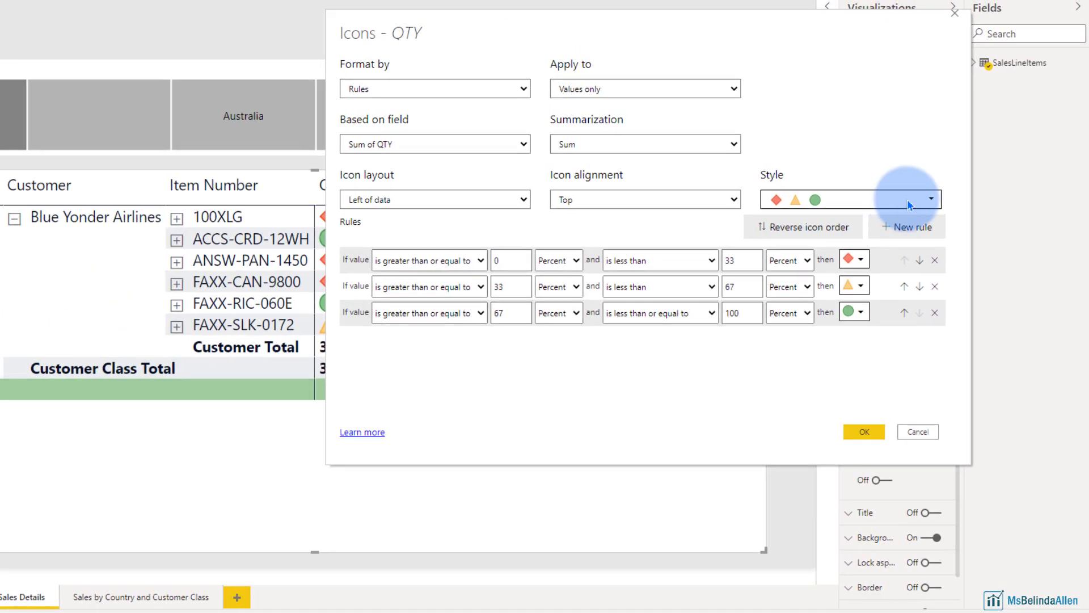
{"action": "left_click", "coordinate": [908, 205]}
{"action": "scroll", "coordinate": [836, 384], "scroll_direction": "down", "scroll_amount": 3}
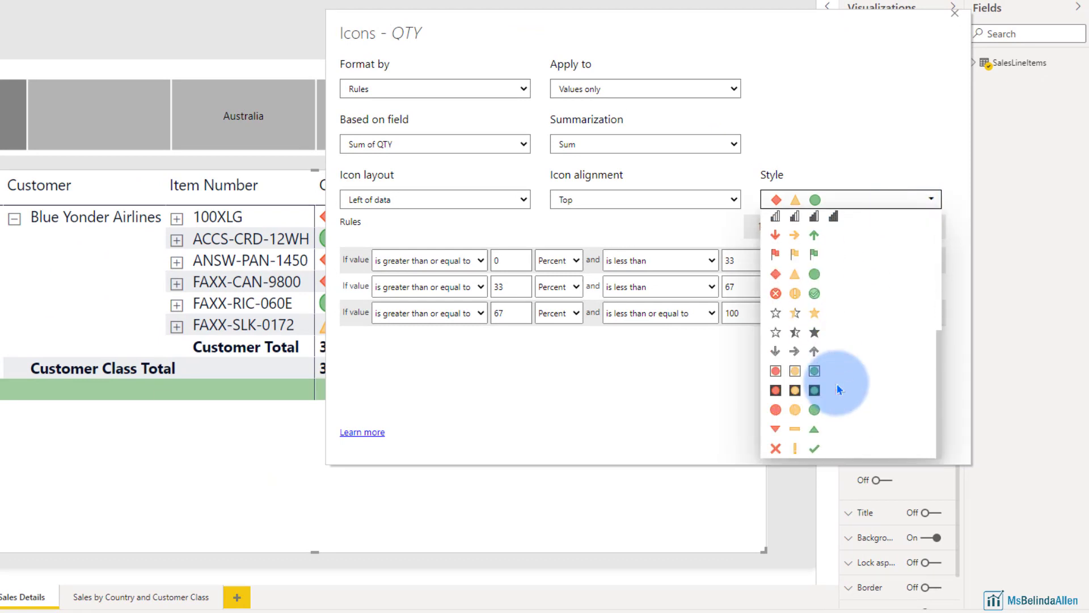
{"action": "left_click", "coordinate": [803, 431]}
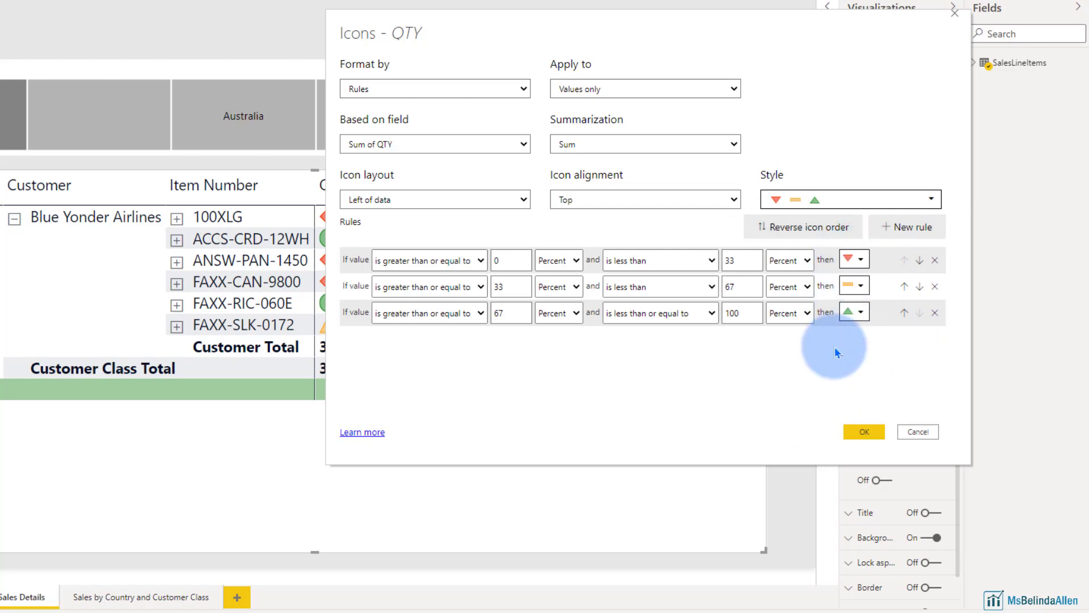
{"action": "left_click", "coordinate": [863, 264]}
{"action": "left_click", "coordinate": [863, 265]}
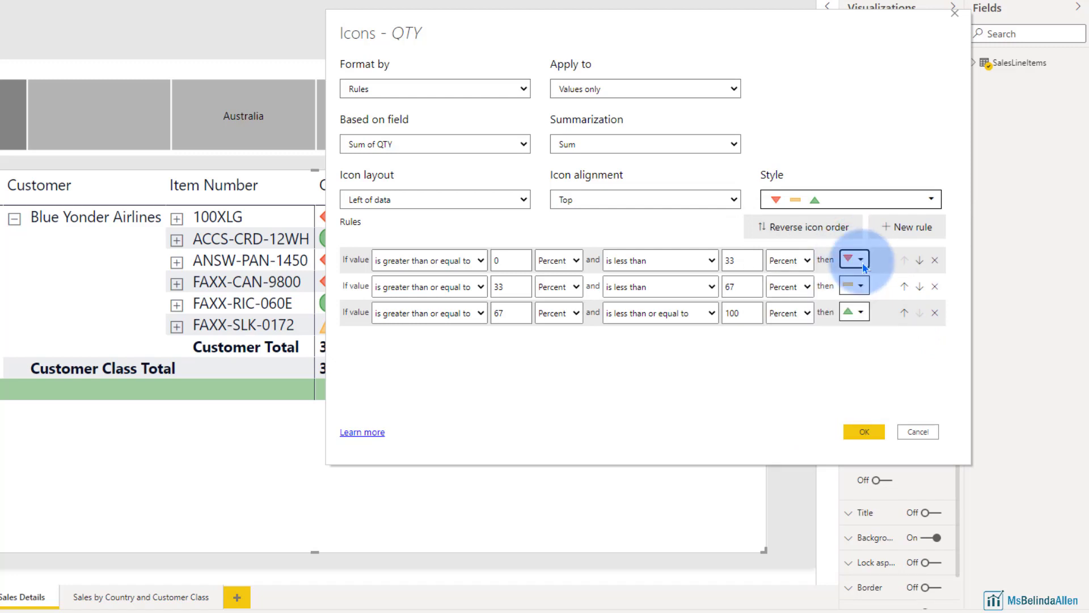
{"action": "left_click", "coordinate": [865, 432]}
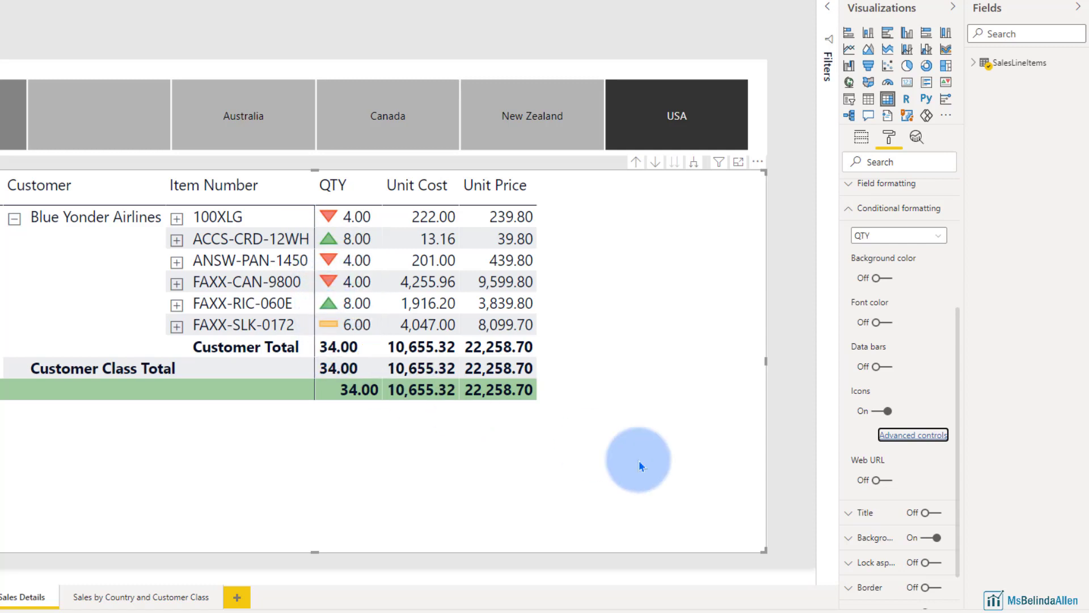
Open the matrix's value formatting settings and expand the hierarchy one level down to include Item Description.
{"action": "left_click", "coordinate": [849, 208]}
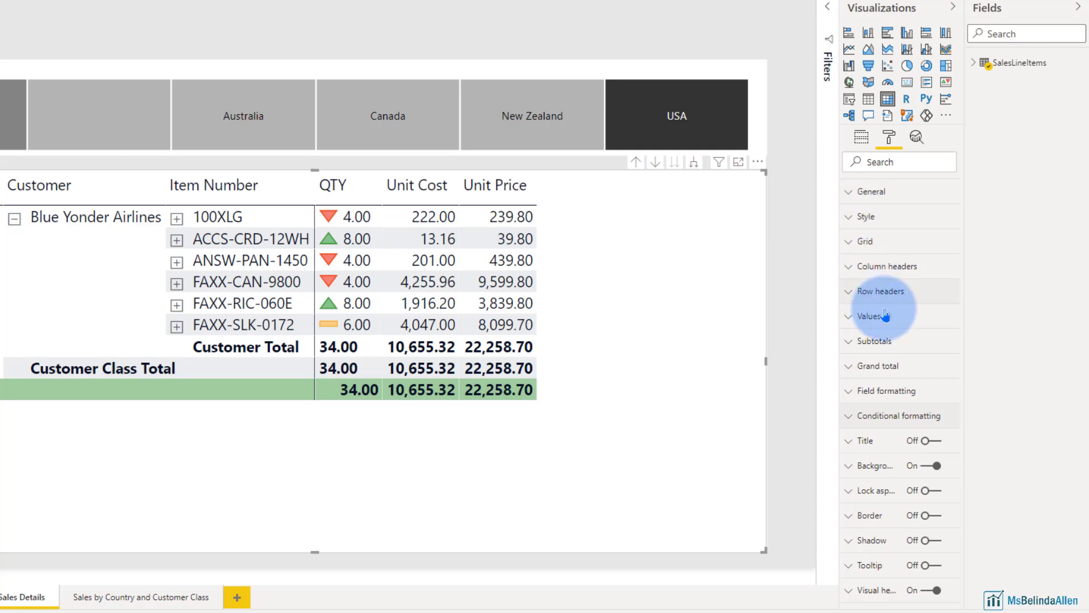
{"action": "left_click", "coordinate": [848, 316]}
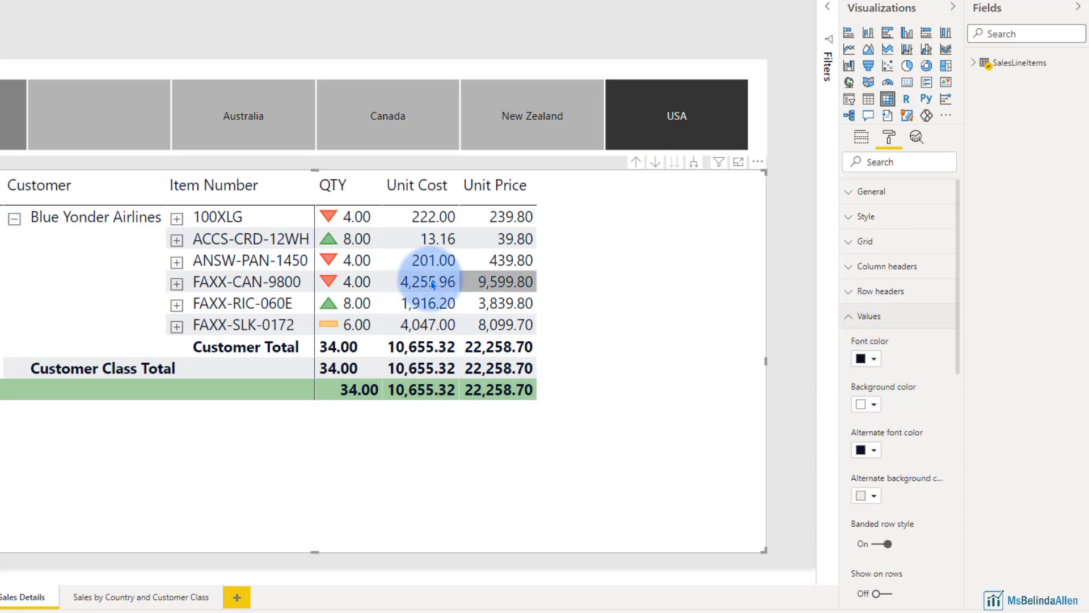
{"action": "left_click", "coordinate": [693, 164]}
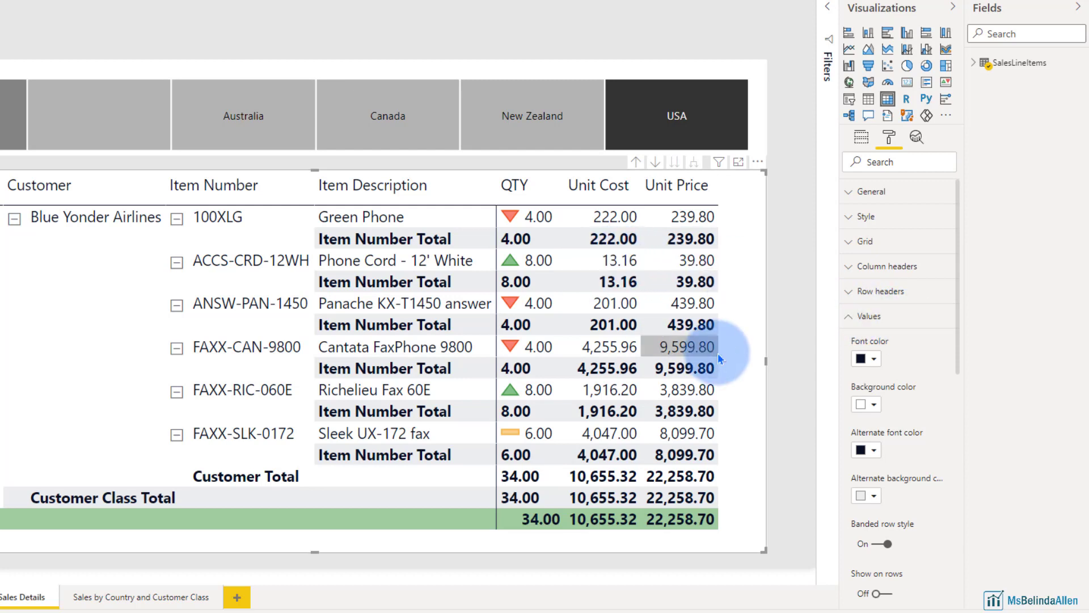
Turn on showing values on rows and widen the value label column so Unit Cost and Unit Price each fit on one line.
{"action": "scroll", "coordinate": [927, 521], "scroll_direction": "down", "scroll_amount": 1}
{"action": "scroll", "coordinate": [927, 520], "scroll_direction": "down", "scroll_amount": 3}
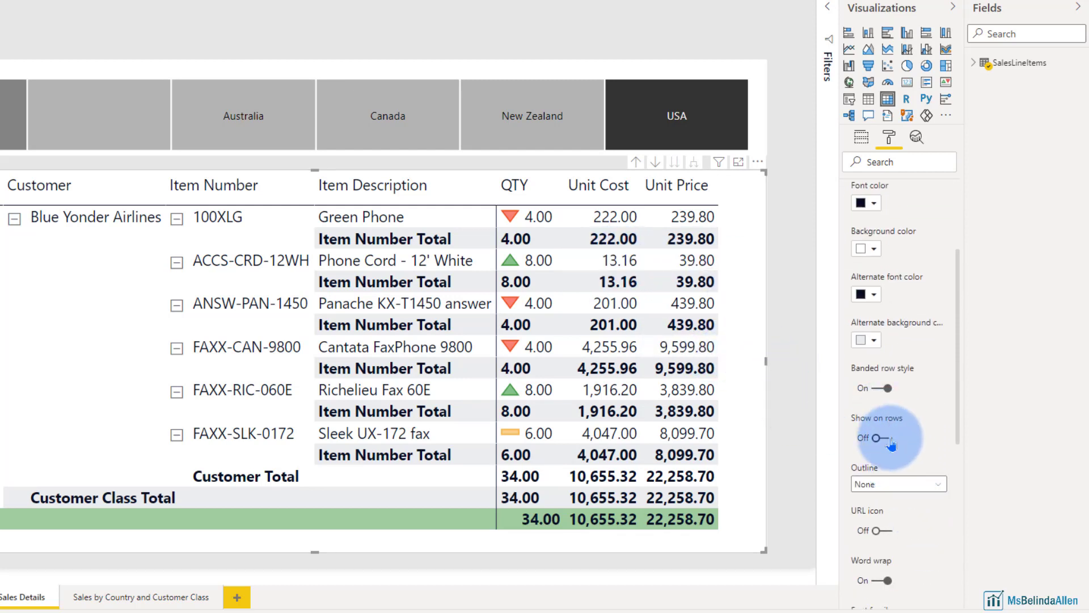
{"action": "scroll", "coordinate": [894, 420], "scroll_direction": "up", "scroll_amount": 3}
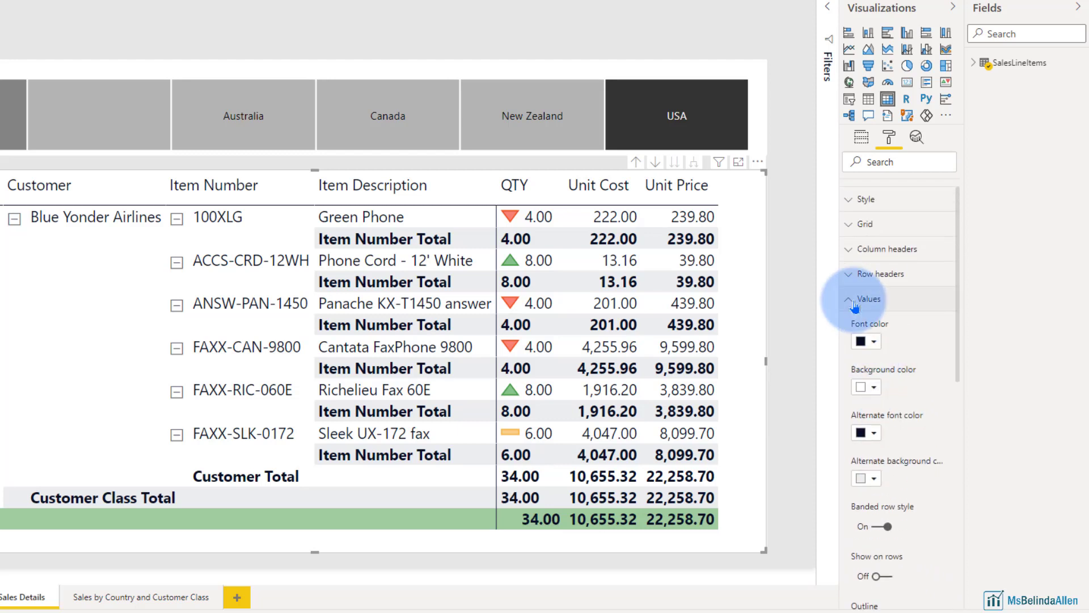
{"action": "scroll", "coordinate": [906, 490], "scroll_direction": "down", "scroll_amount": 3}
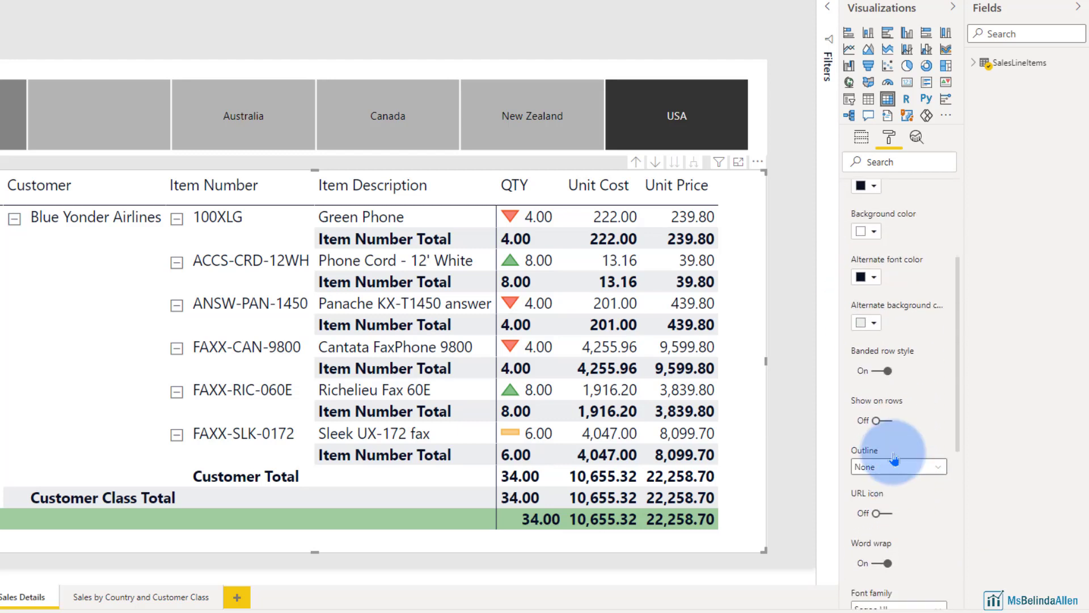
{"action": "left_click", "coordinate": [889, 423]}
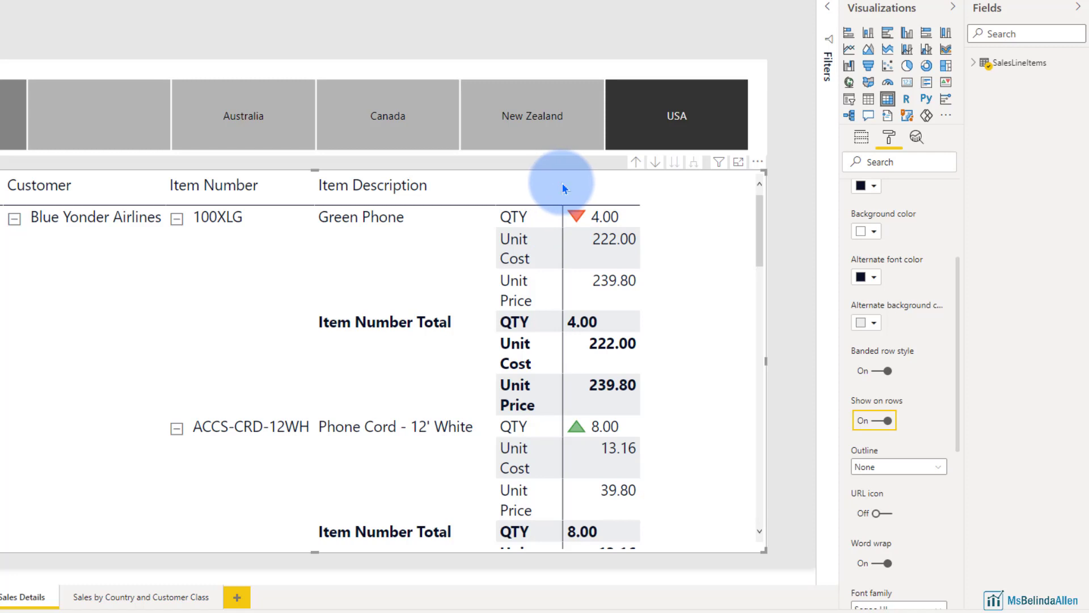
{"action": "left_click_drag", "start_coordinate": [583, 183], "coordinate": [610, 182]}
{"action": "left_click_drag", "start_coordinate": [627, 184], "coordinate": [619, 181]}
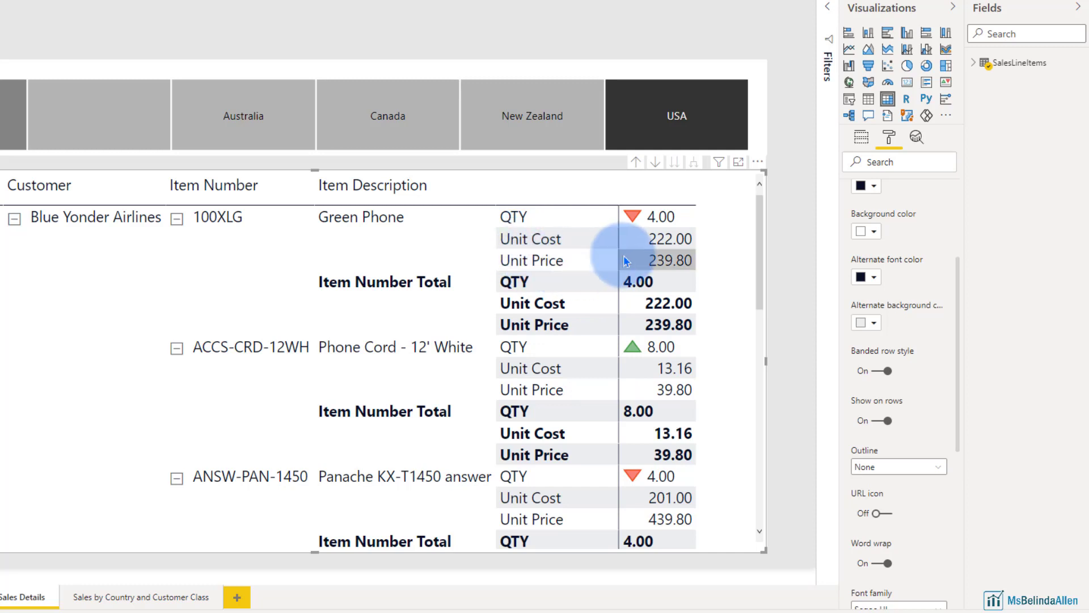
Drill the matrix back up to the Item Number level and review the stacked values down to the grand total.
{"action": "left_click", "coordinate": [635, 162]}
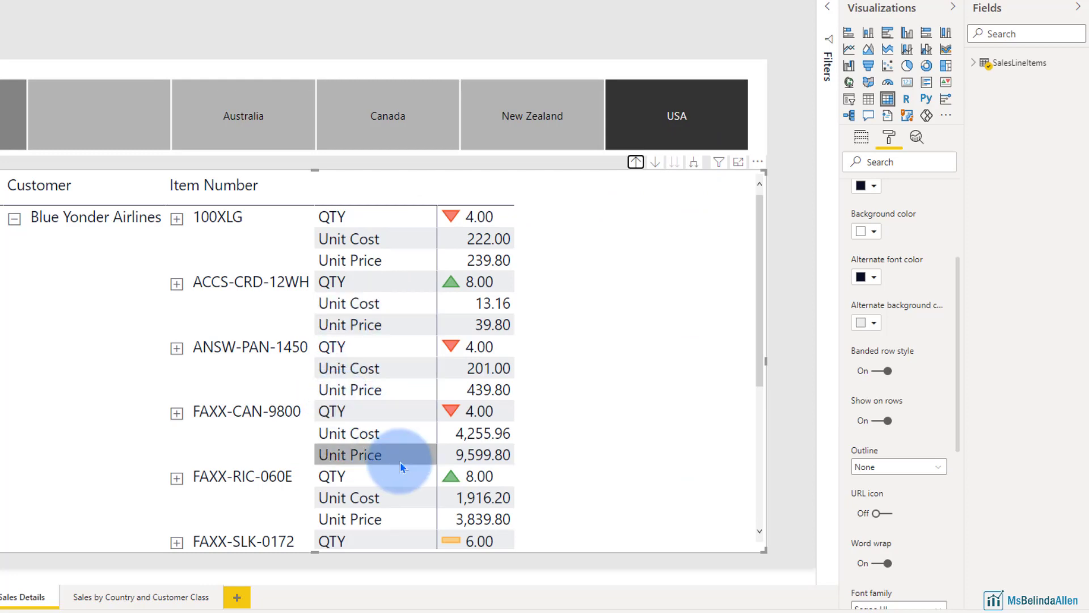
{"action": "scroll", "coordinate": [408, 444], "scroll_direction": "down", "scroll_amount": 5}
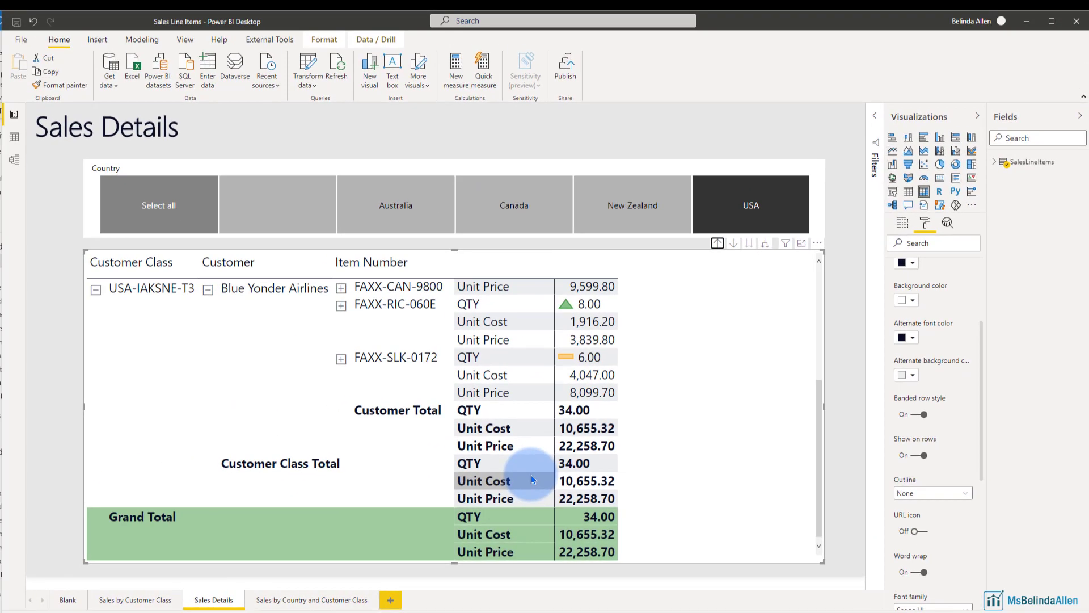
{"action": "scroll", "coordinate": [411, 446], "scroll_direction": "up", "scroll_amount": 5}
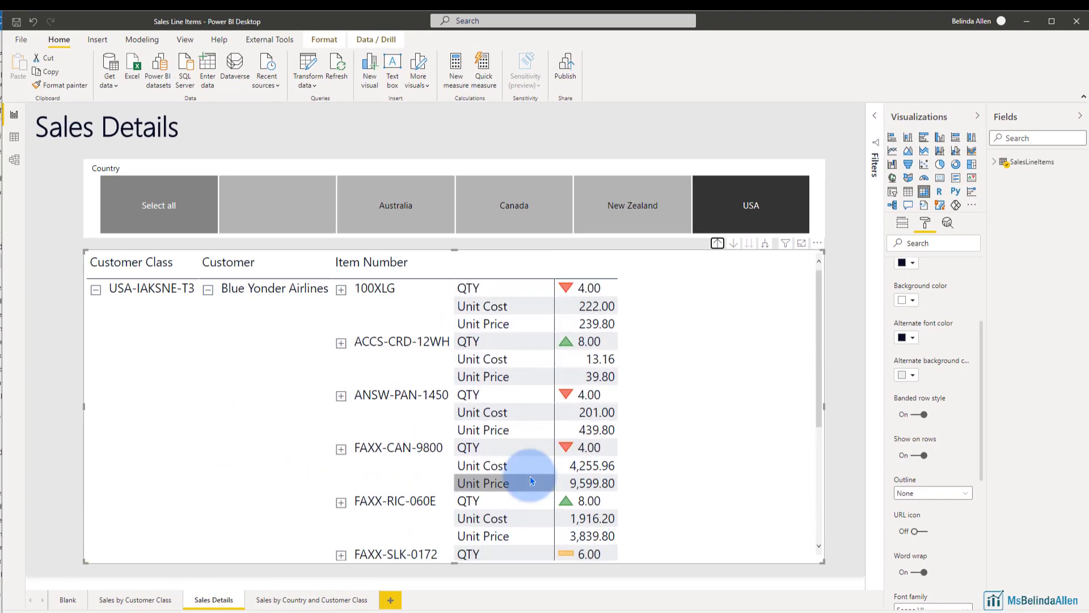